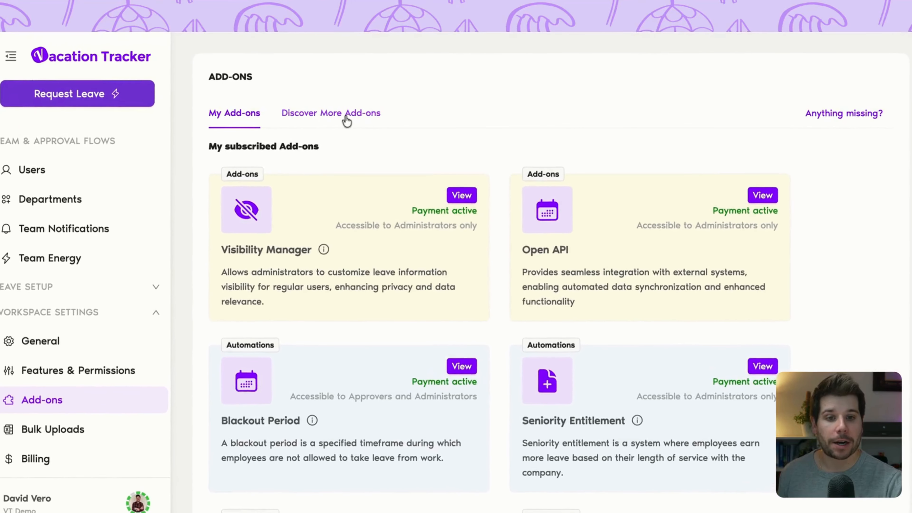
Look through the subscribed and available add-ons, and start a new automation in the Seniority Entitlement add-on.
{"action": "left_click", "coordinate": [345, 115]}
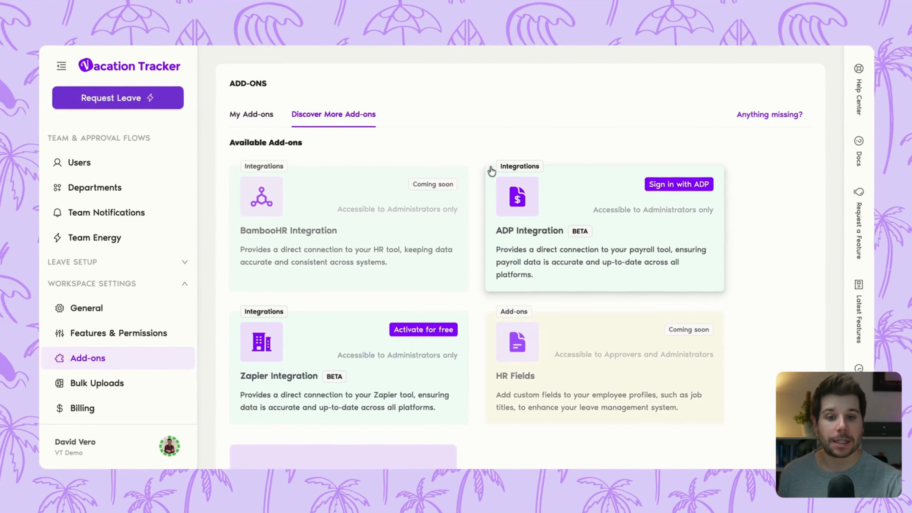
{"action": "left_click", "coordinate": [238, 117]}
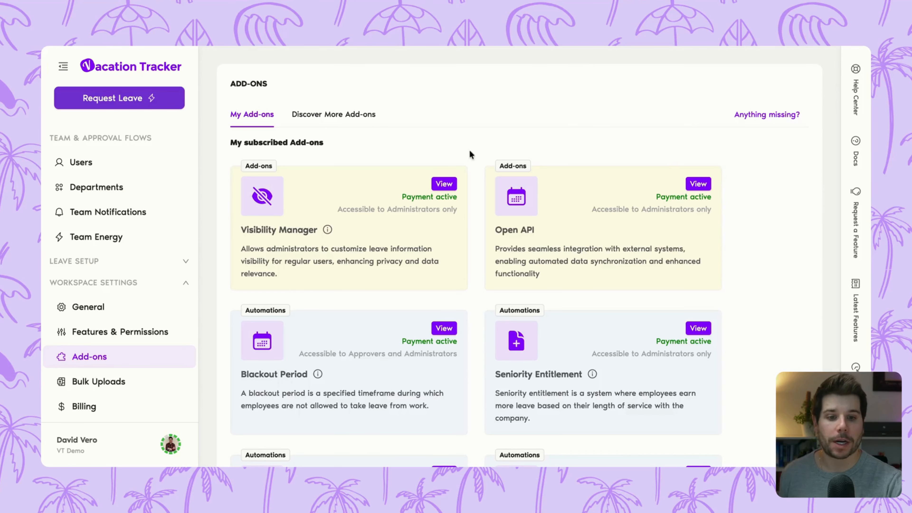
{"action": "scroll", "coordinate": [492, 164], "scroll_direction": "down", "scroll_amount": 2}
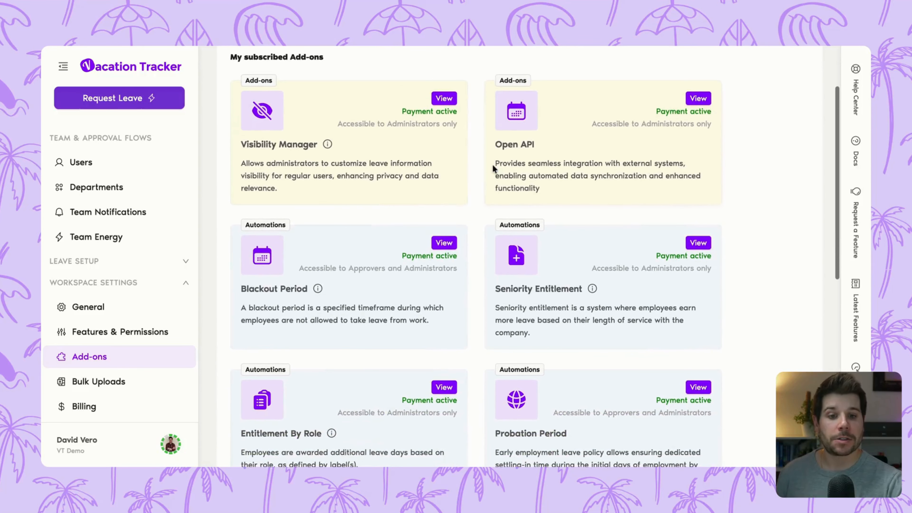
{"action": "left_click", "coordinate": [599, 254]}
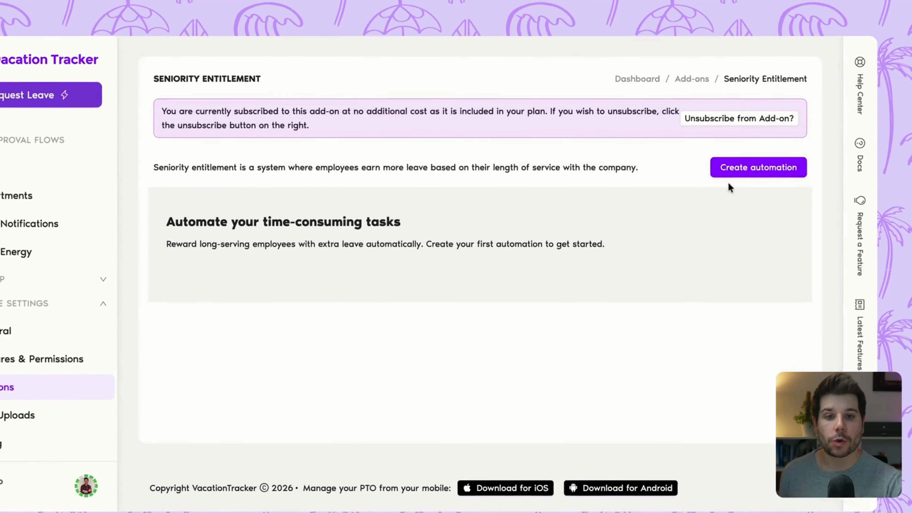
{"action": "left_click", "coordinate": [767, 162]}
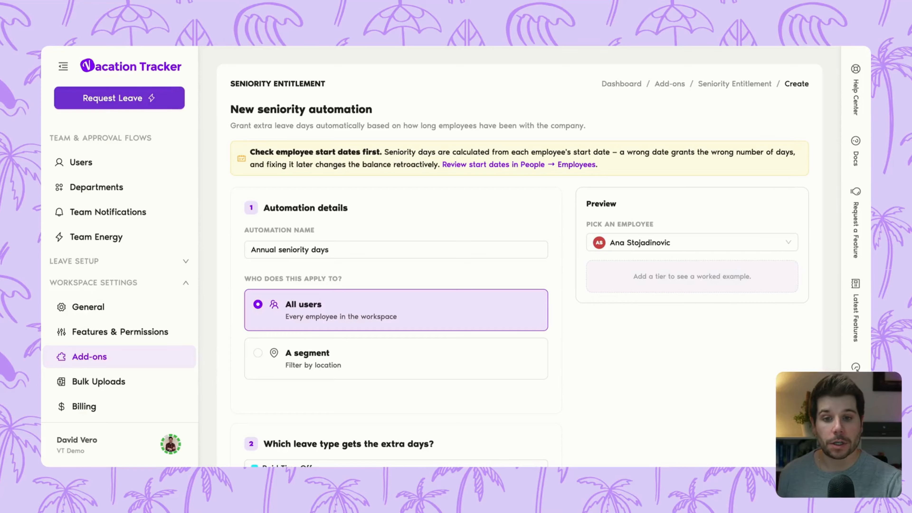
Try limiting the automation to a location segment, and set it back to all users.
{"action": "scroll", "coordinate": [414, 206], "scroll_direction": "down", "scroll_amount": 1}
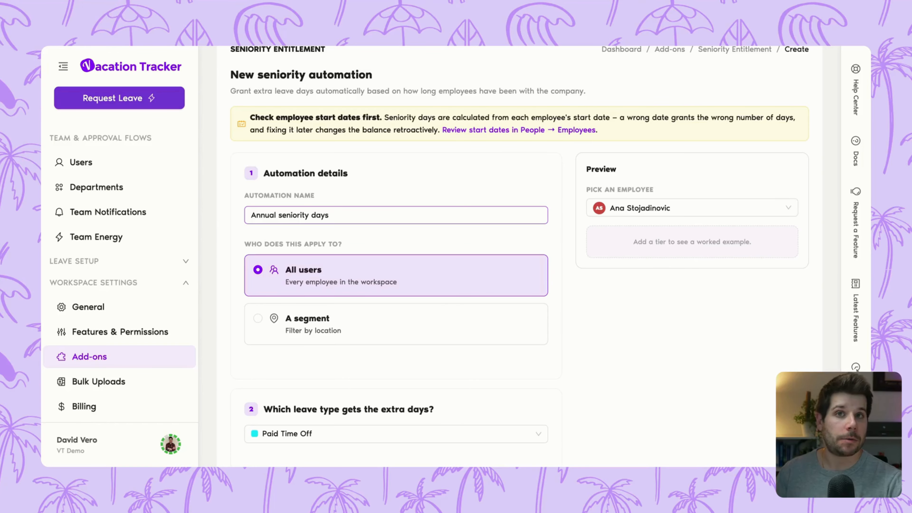
{"action": "scroll", "coordinate": [414, 211], "scroll_direction": "down", "scroll_amount": 1}
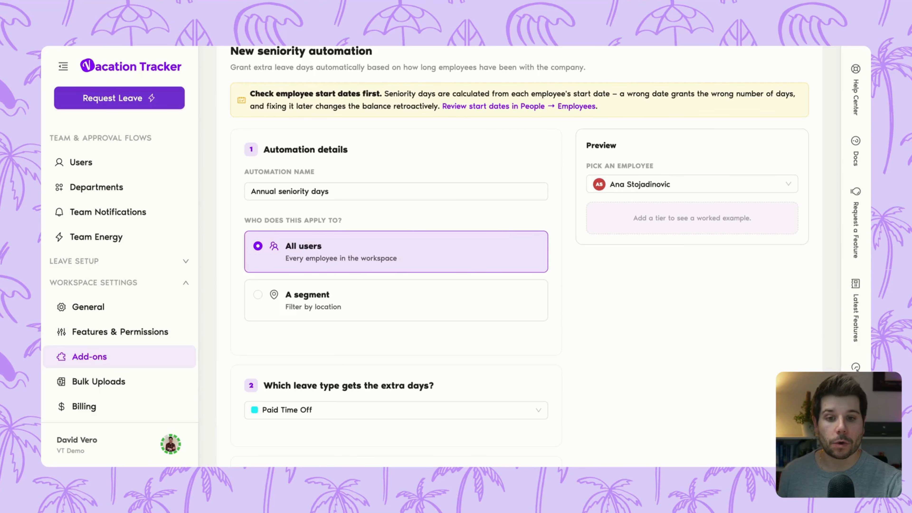
{"action": "left_click", "coordinate": [366, 300]}
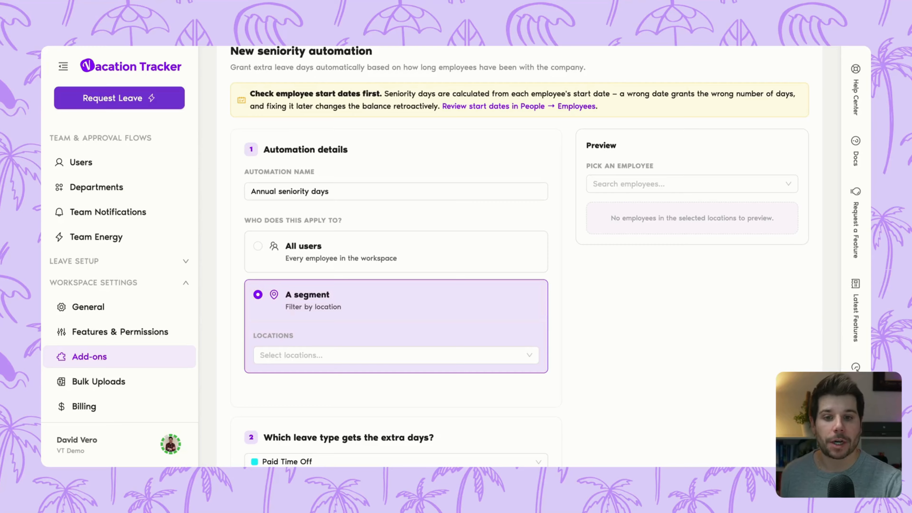
{"action": "left_click", "coordinate": [389, 260]}
Review the leave types that can receive the extra days, keeping Paid Time Off selected.
{"action": "scroll", "coordinate": [423, 204], "scroll_direction": "down", "scroll_amount": 3}
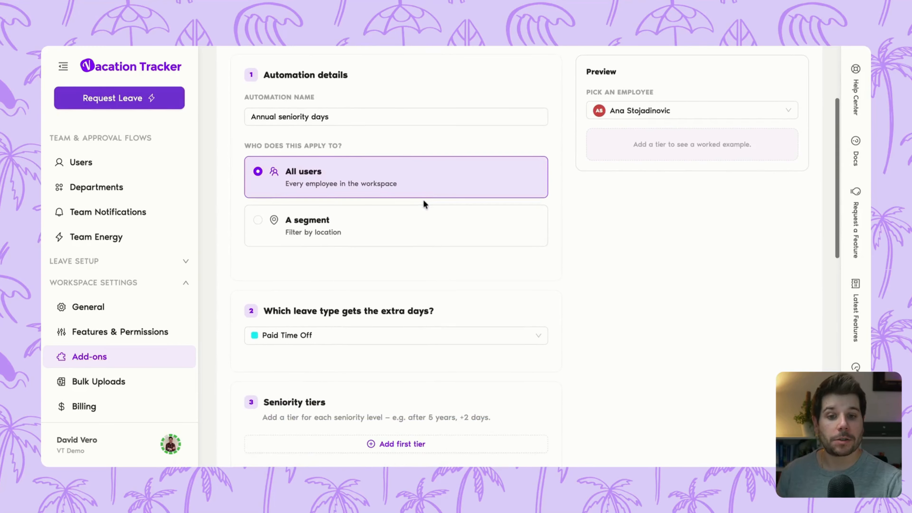
{"action": "scroll", "coordinate": [424, 204], "scroll_direction": "down", "scroll_amount": 3}
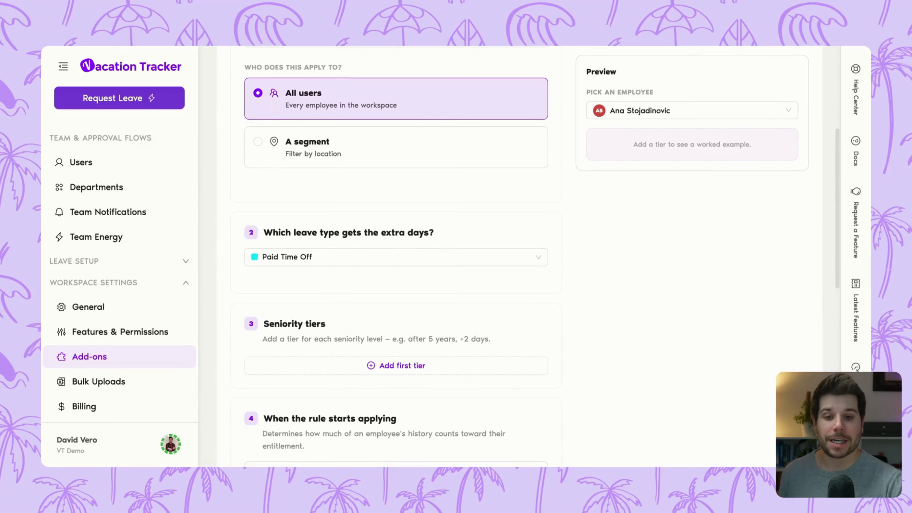
{"action": "left_click", "coordinate": [384, 259]}
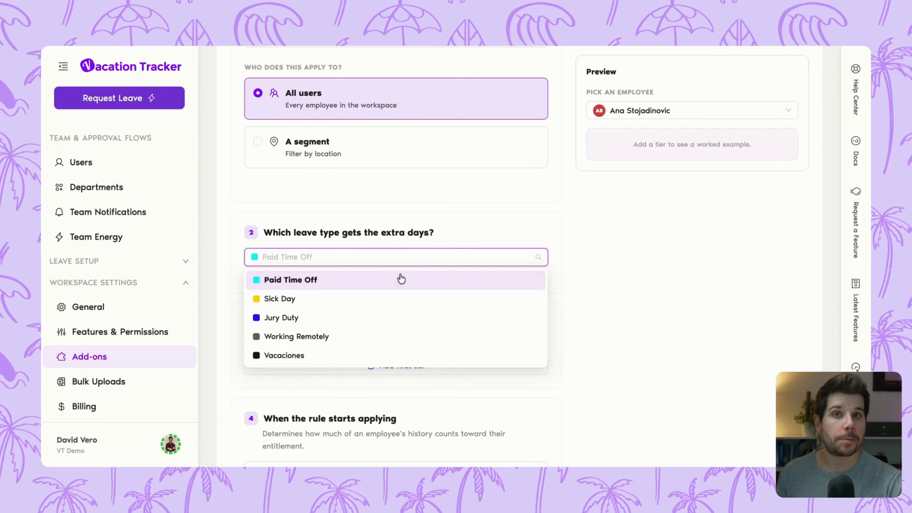
{"action": "left_click", "coordinate": [477, 218]}
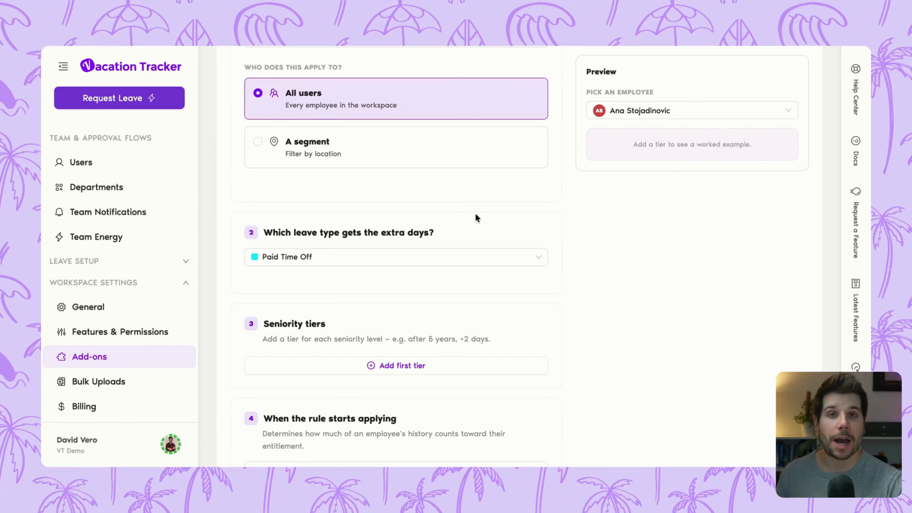
Add the first seniority tier, granting 5 days after 5 years.
{"action": "scroll", "coordinate": [396, 258], "scroll_direction": "down", "scroll_amount": 3}
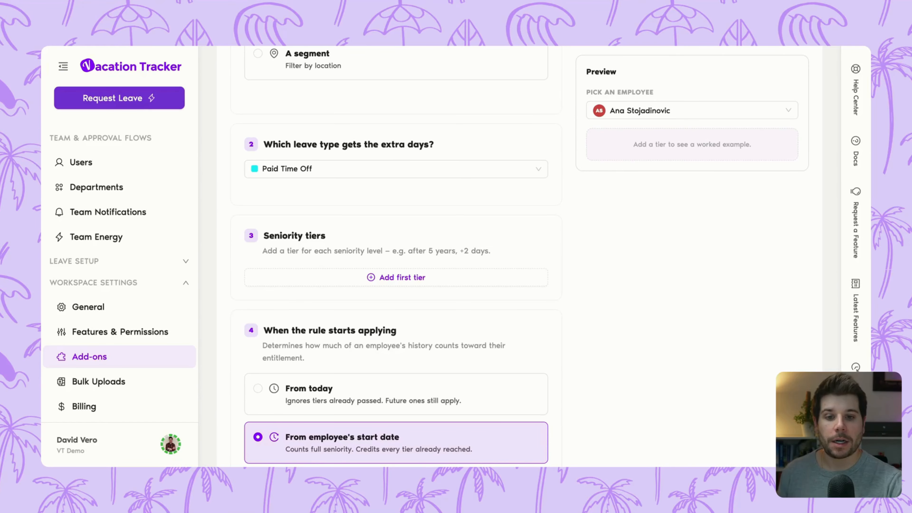
{"action": "left_click", "coordinate": [423, 280]}
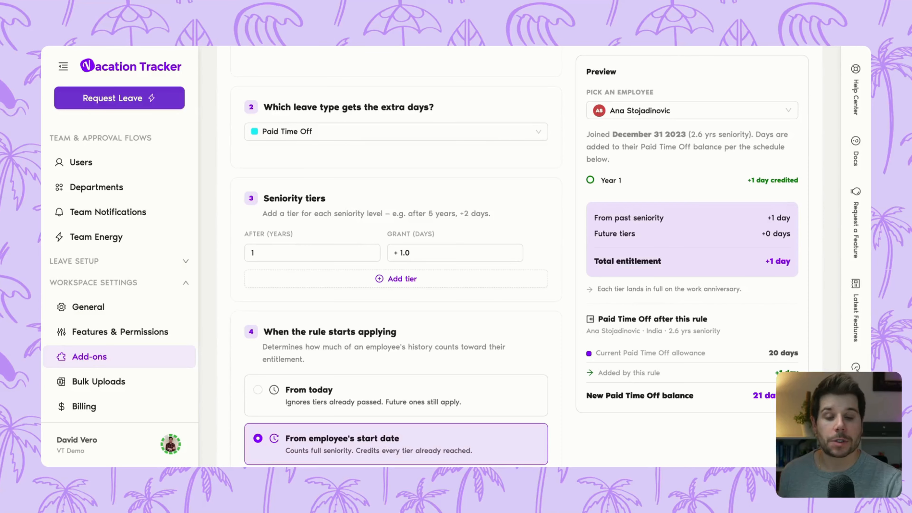
{"action": "left_click", "coordinate": [309, 253]}
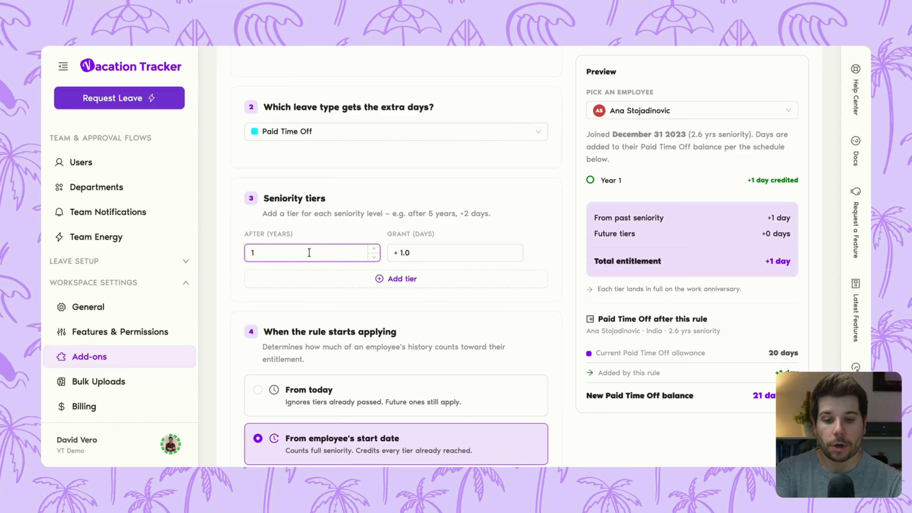
{"action": "key", "text": "BackSpace"}
{"action": "type", "text": "5"}
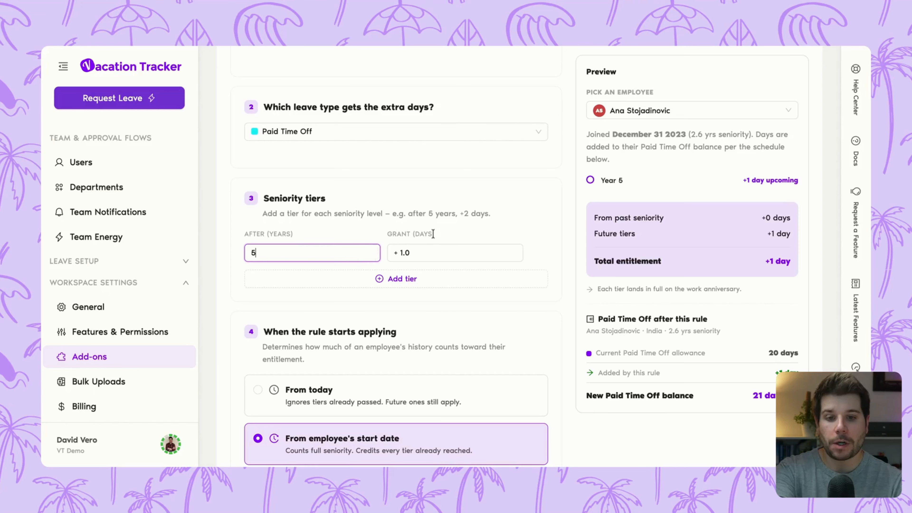
{"action": "left_click", "coordinate": [424, 252]}
{"action": "key", "text": "BackSpace"}
{"action": "type", "text": "5"}
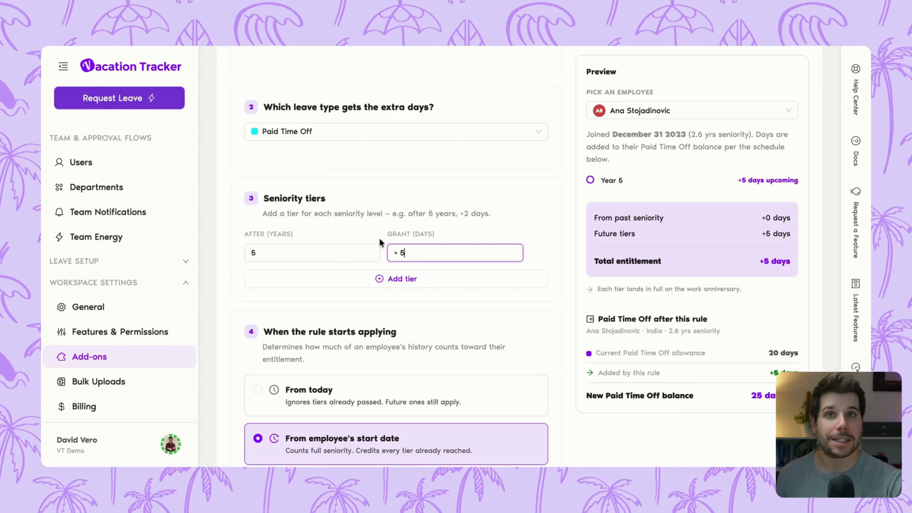
Add a second seniority tier granting 5 days after 10 years, removing any surplus tier.
{"action": "left_click", "coordinate": [375, 283]}
{"action": "left_click", "coordinate": [350, 308]}
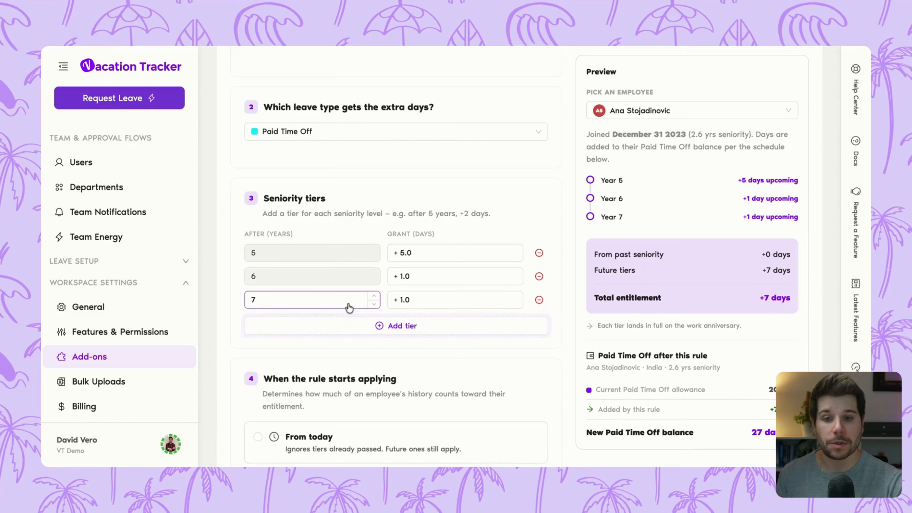
{"action": "left_click", "coordinate": [539, 300]}
{"action": "left_click", "coordinate": [304, 276]}
{"action": "key", "text": "BackSpace"}
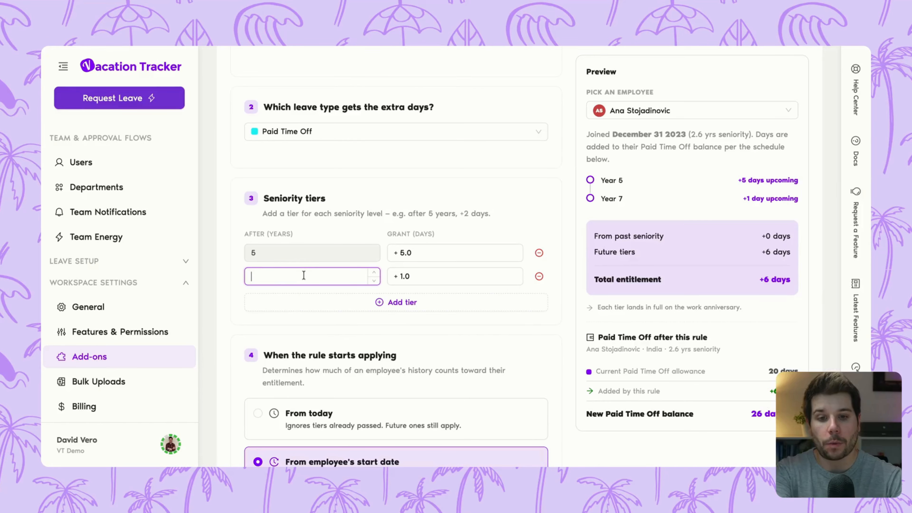
{"action": "type", "text": "10"}
{"action": "double_click", "coordinate": [404, 276]}
{"action": "type", "text": "5"}
Try adding the days at the beginning of the fiscal year, and set the timing back to the employee's work anniversary.
{"action": "scroll", "coordinate": [400, 252], "scroll_direction": "down", "scroll_amount": 3}
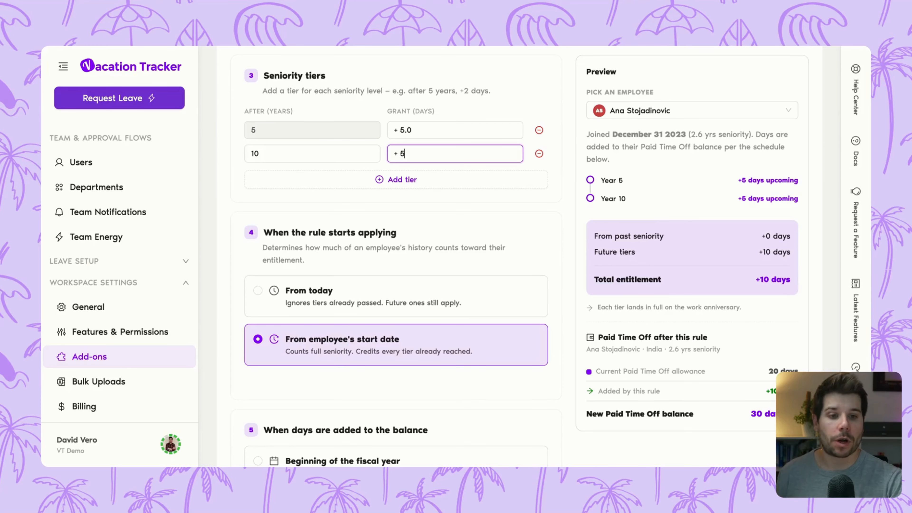
{"action": "scroll", "coordinate": [450, 248], "scroll_direction": "down", "scroll_amount": 5}
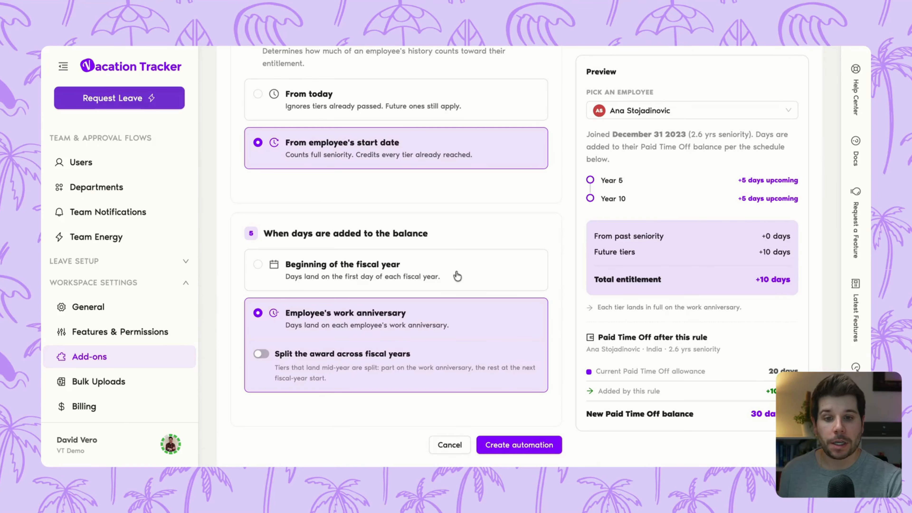
{"action": "left_click", "coordinate": [446, 282]}
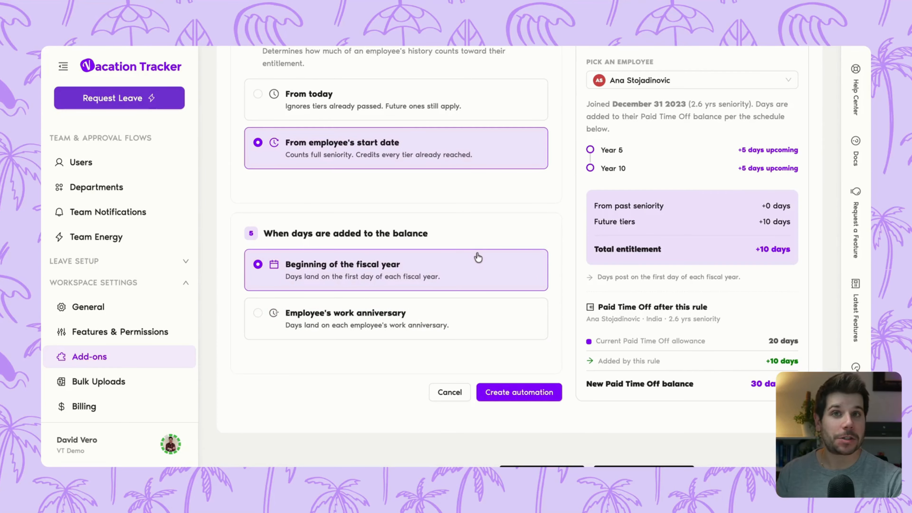
{"action": "left_click", "coordinate": [448, 325]}
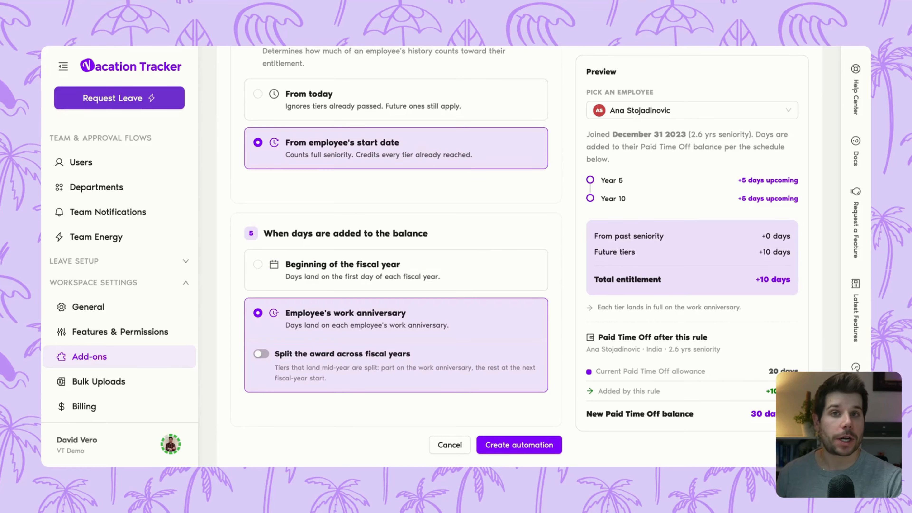
Try splitting the award across fiscal years, and turn the split off again.
{"action": "scroll", "coordinate": [395, 251], "scroll_direction": "down", "scroll_amount": 1}
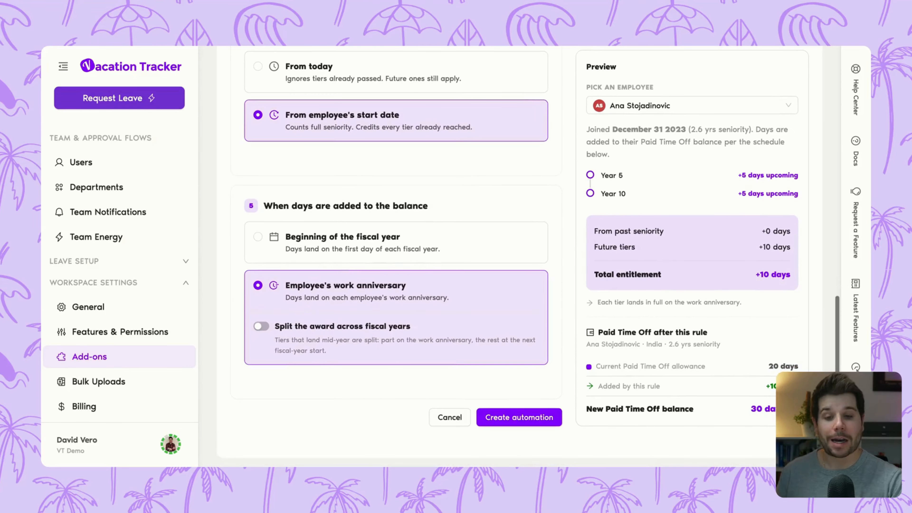
{"action": "left_click", "coordinate": [262, 328]}
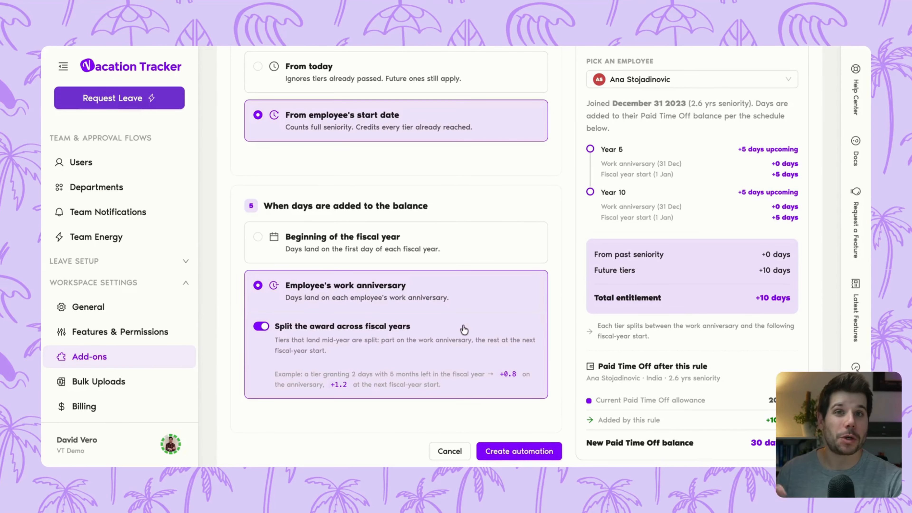
{"action": "left_click", "coordinate": [261, 328]}
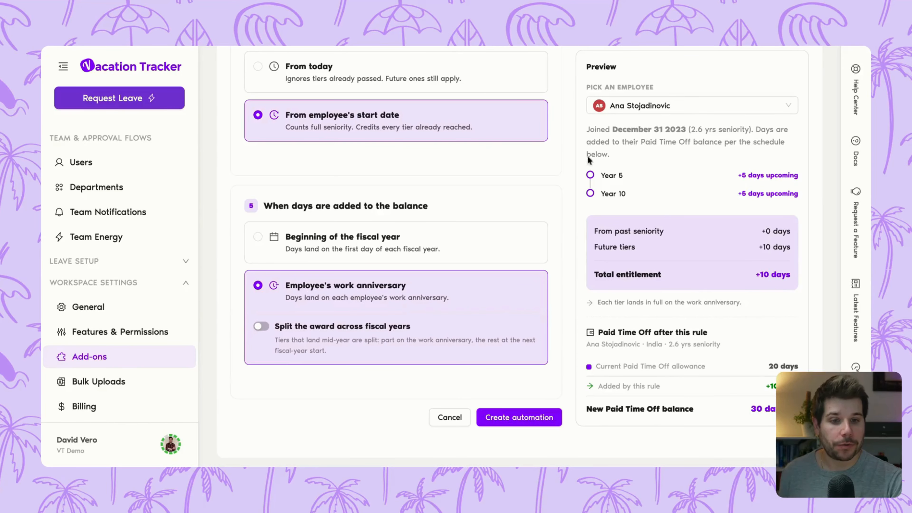
Preview the seniority rule for a different employee and examine the resulting Paid Time Off balance.
{"action": "left_click", "coordinate": [677, 108]}
{"action": "left_click", "coordinate": [648, 205]}
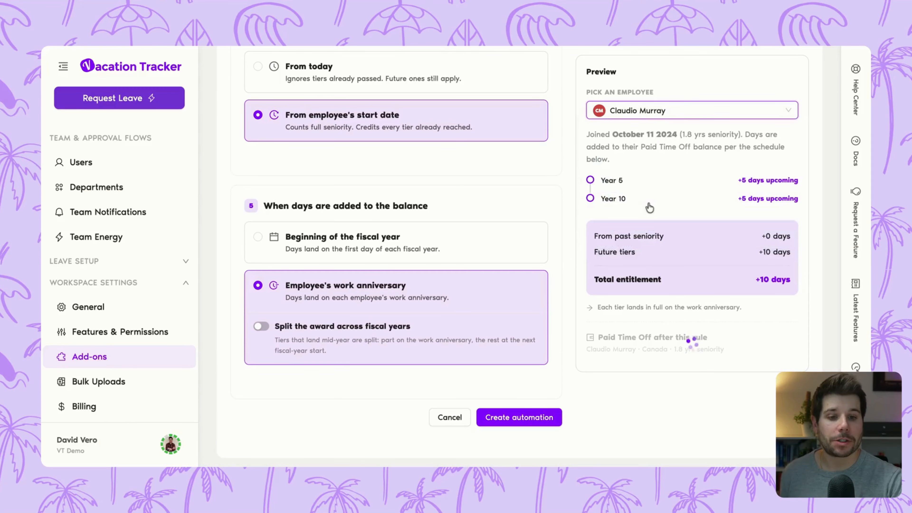
{"action": "scroll", "coordinate": [638, 213], "scroll_direction": "down", "scroll_amount": 1}
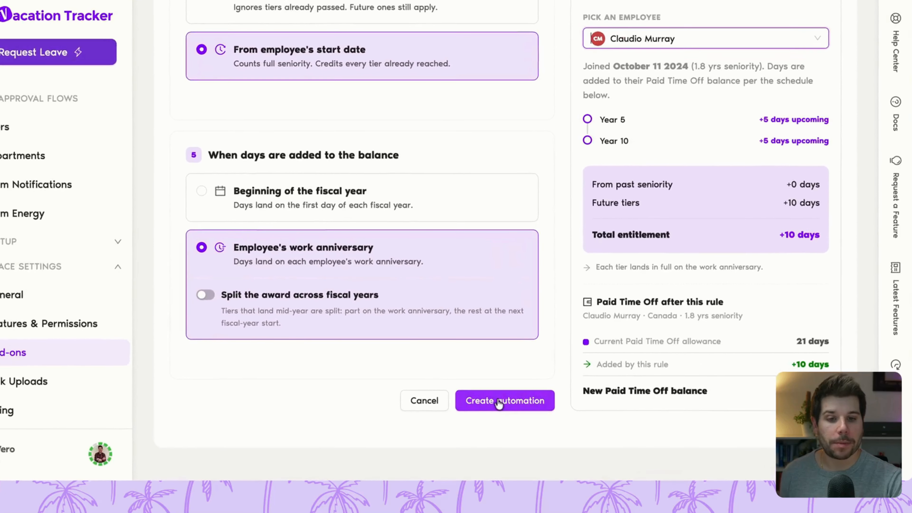
Create the automation, and review the details of the Annual seniority days entry before closing them.
{"action": "left_click", "coordinate": [525, 397]}
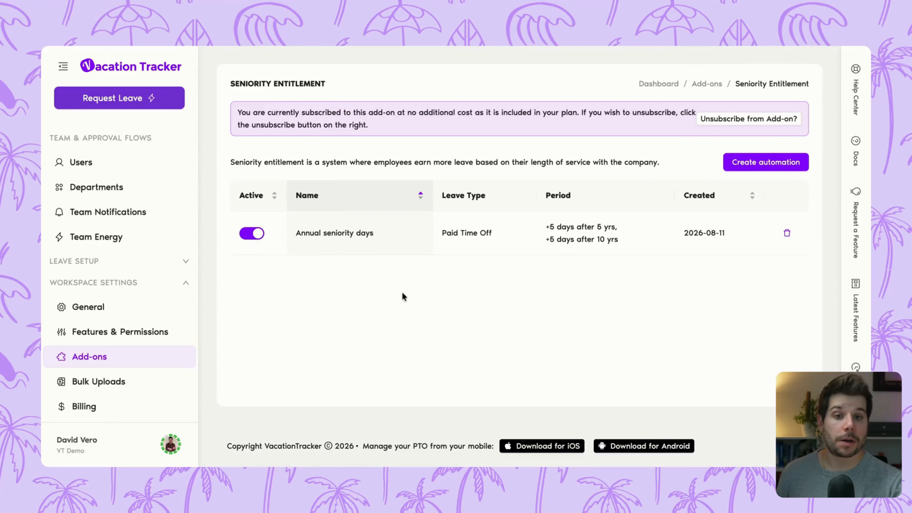
{"action": "left_click", "coordinate": [395, 248]}
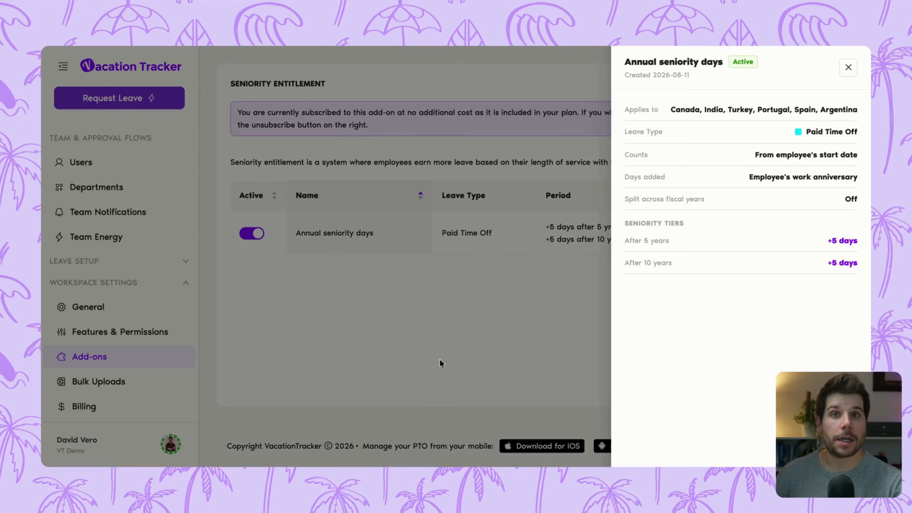
{"action": "left_click", "coordinate": [432, 325]}
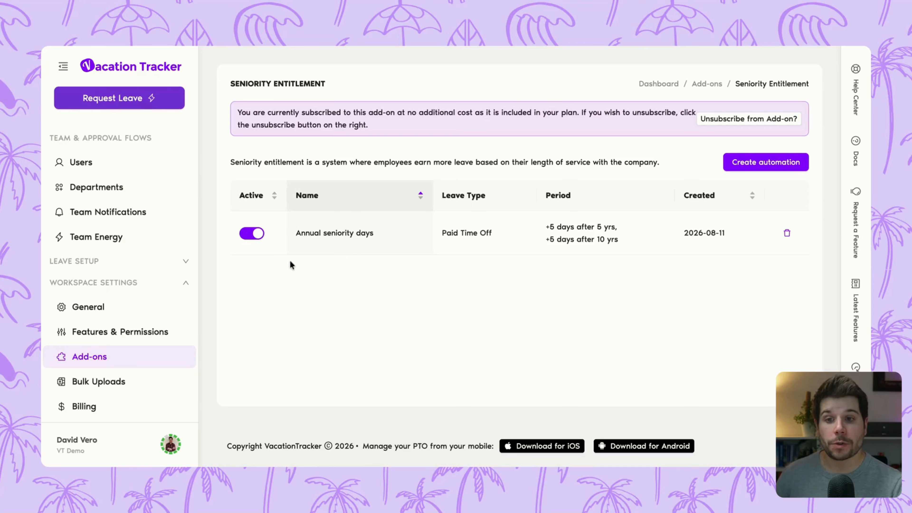
Open the profile of the Operations approver in India and examine the breakdown of the current year's Paid Time Off quota.
{"action": "left_click", "coordinate": [121, 166]}
{"action": "left_click", "coordinate": [327, 249]}
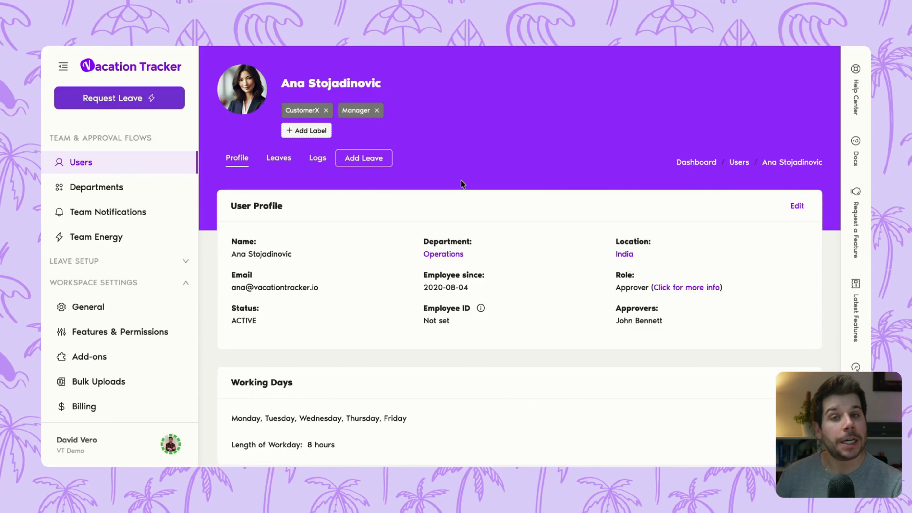
{"action": "scroll", "coordinate": [461, 180], "scroll_direction": "down", "scroll_amount": 8}
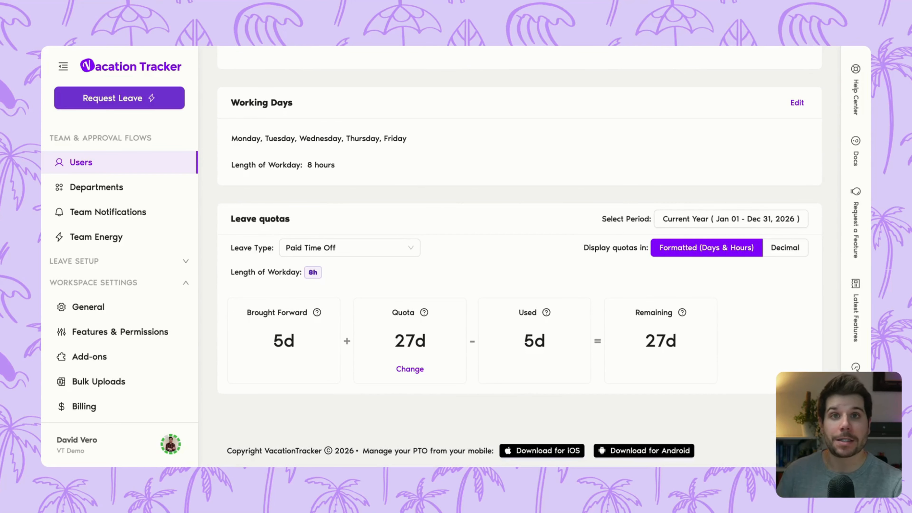
{"action": "scroll", "coordinate": [519, 252], "scroll_direction": "down", "scroll_amount": 1}
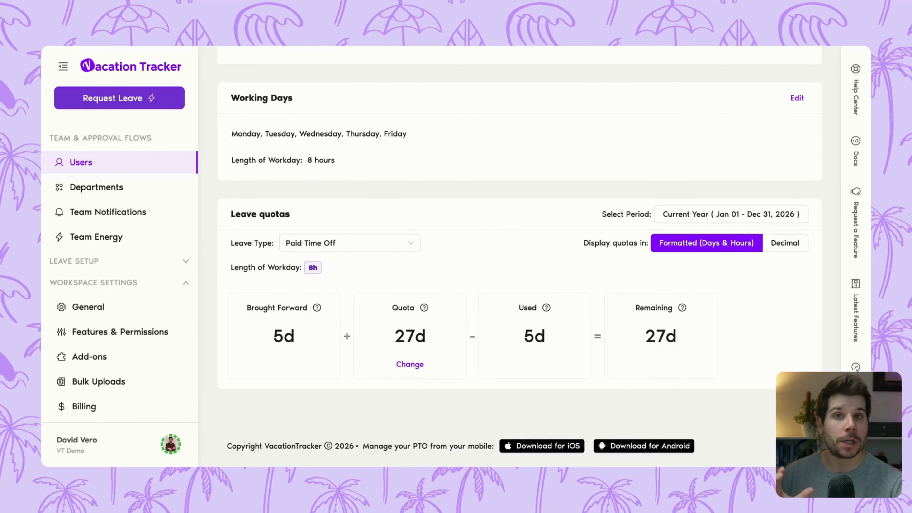
{"action": "mouse_move", "coordinate": [423, 309]}
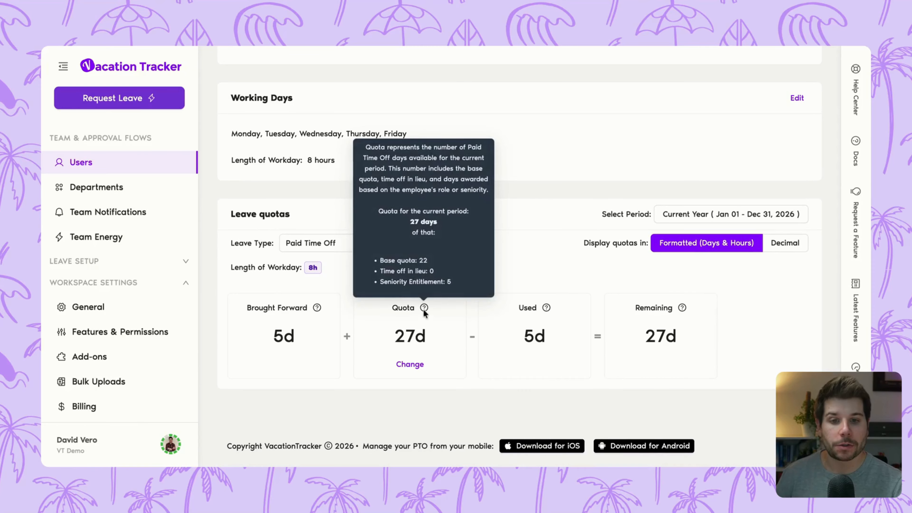